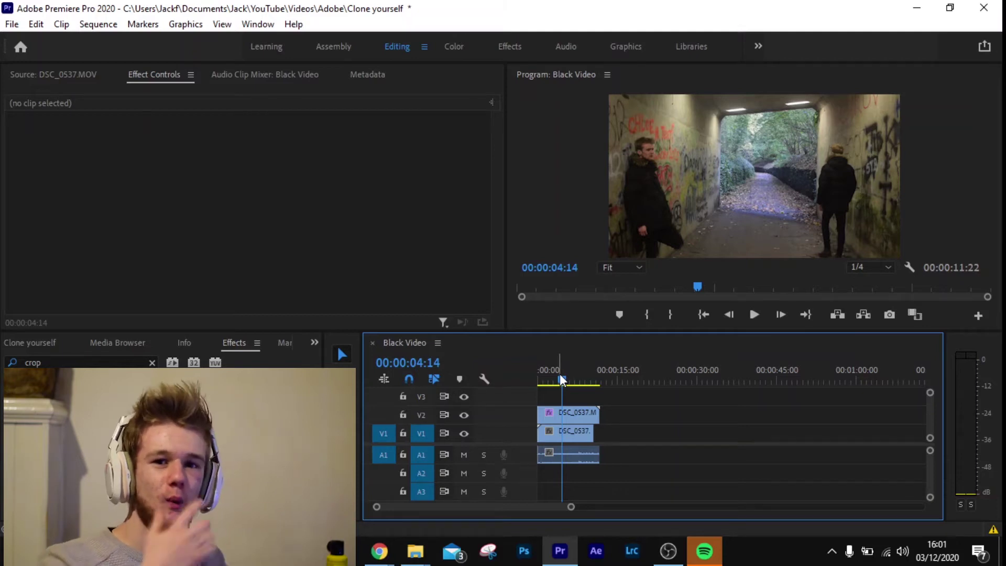
Step: Undo the earlier two-layer clone edit and review the opening seconds of the single DSC_0537.MOV clip
key(ctrl+z)
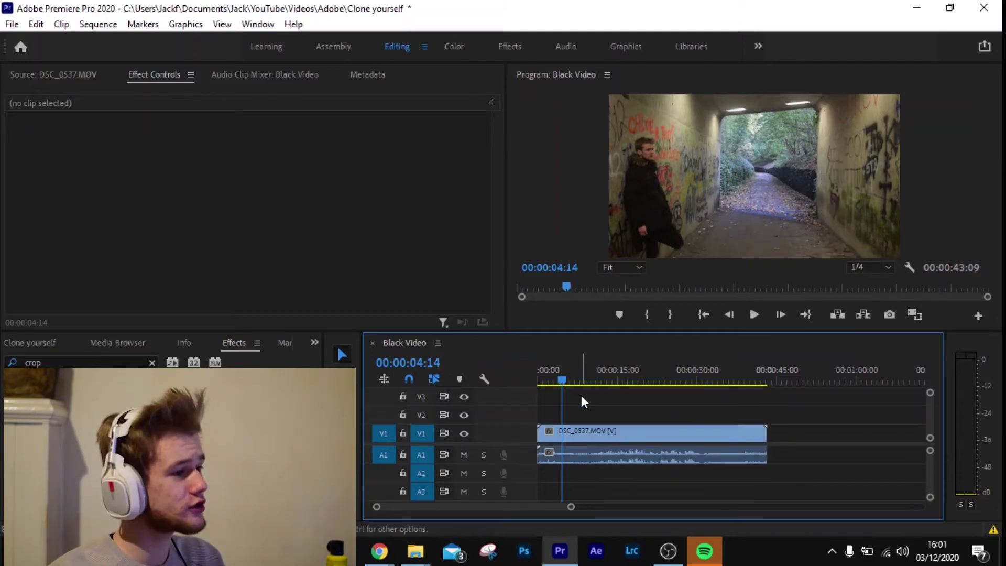
drag(558, 372, 580, 372)
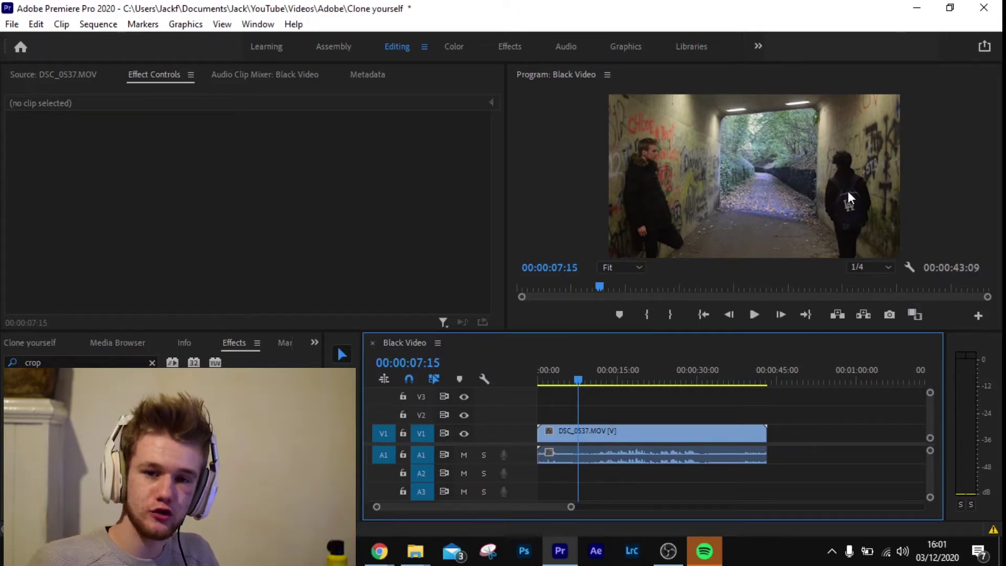
click(567, 375)
key(space)
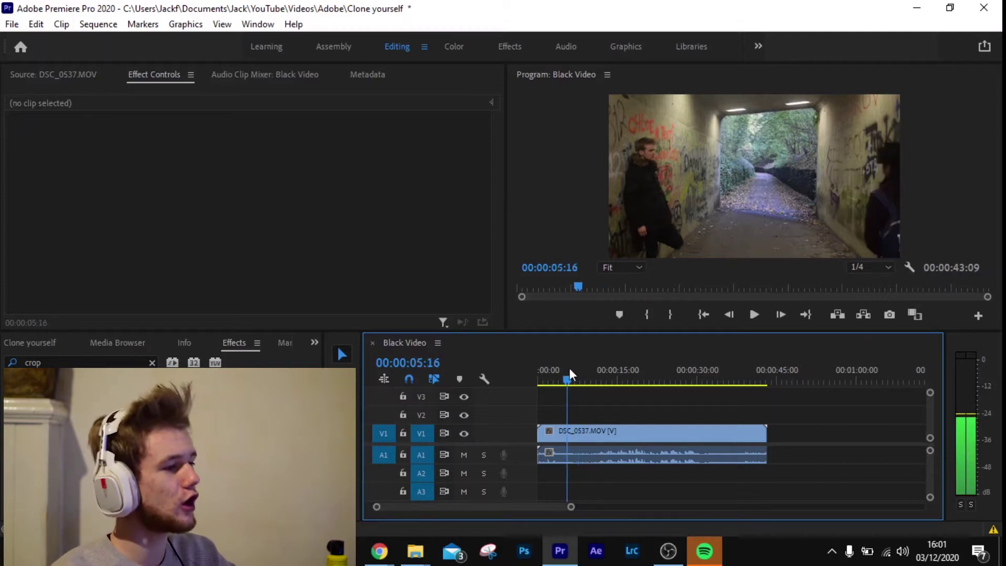
Step: Split the DSC_0537.MOV clip at 00:00:05:00 with the Razor tool
click(561, 375)
drag(563, 373, 566, 374)
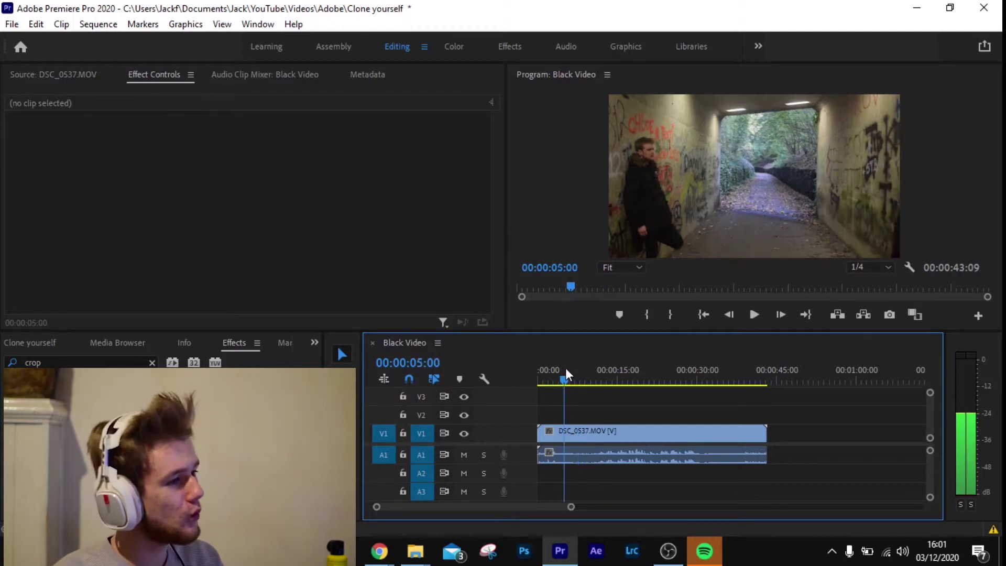
key(c)
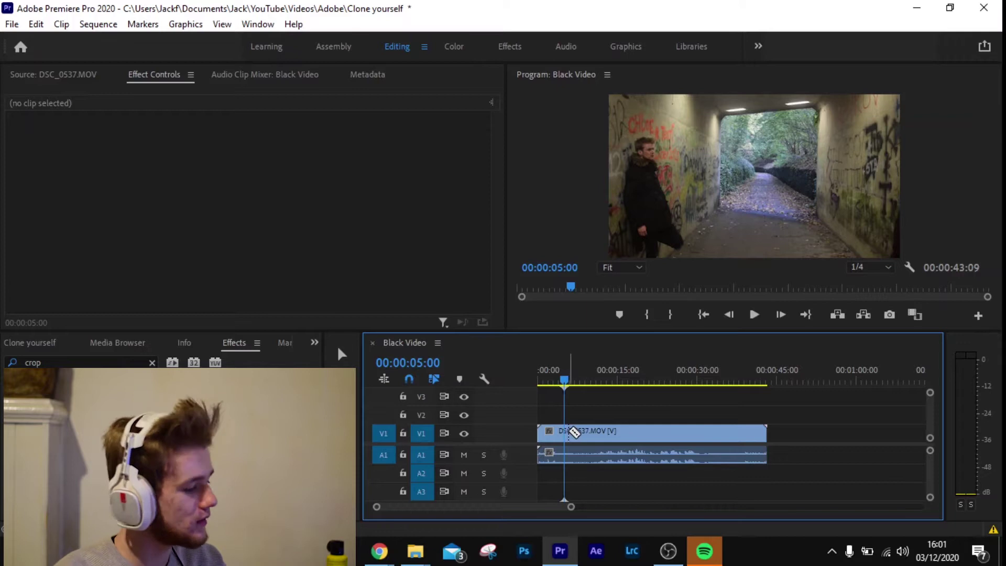
click(565, 432)
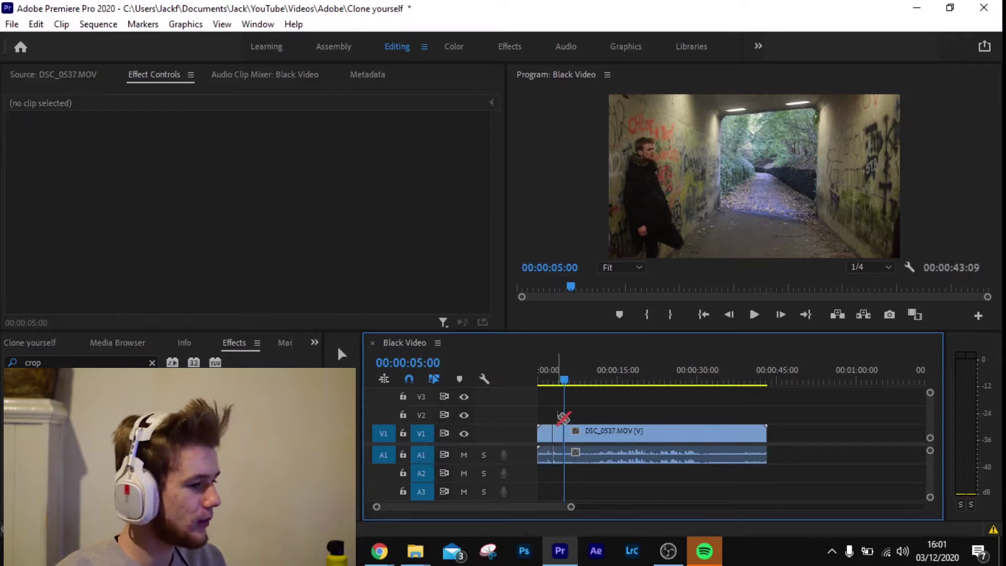
Step: Delete the footage before the 00:00:05:00 cut and move the remaining clip to the start of the sequence
key(v)
key(j)
key(j)
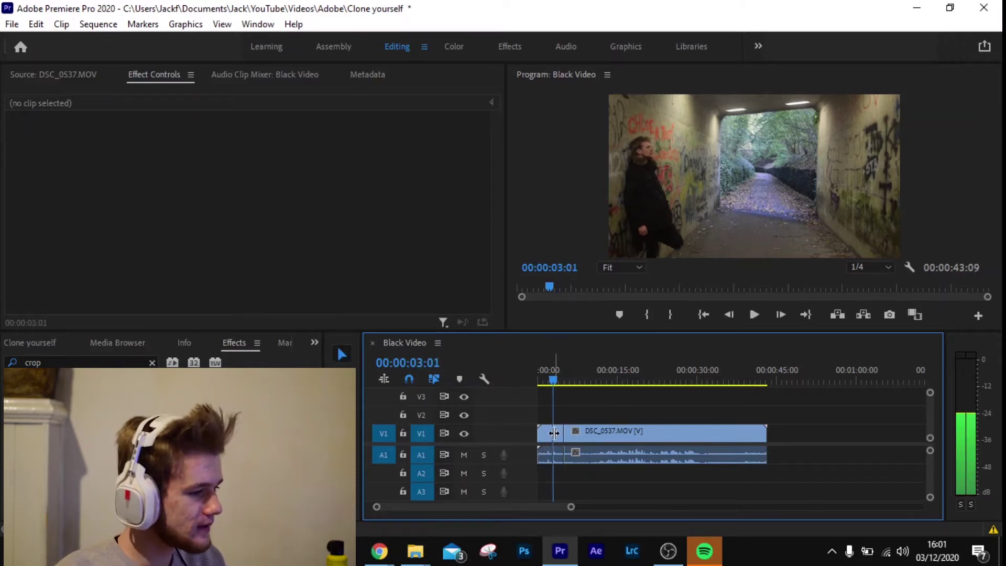
click(558, 429)
key(Delete)
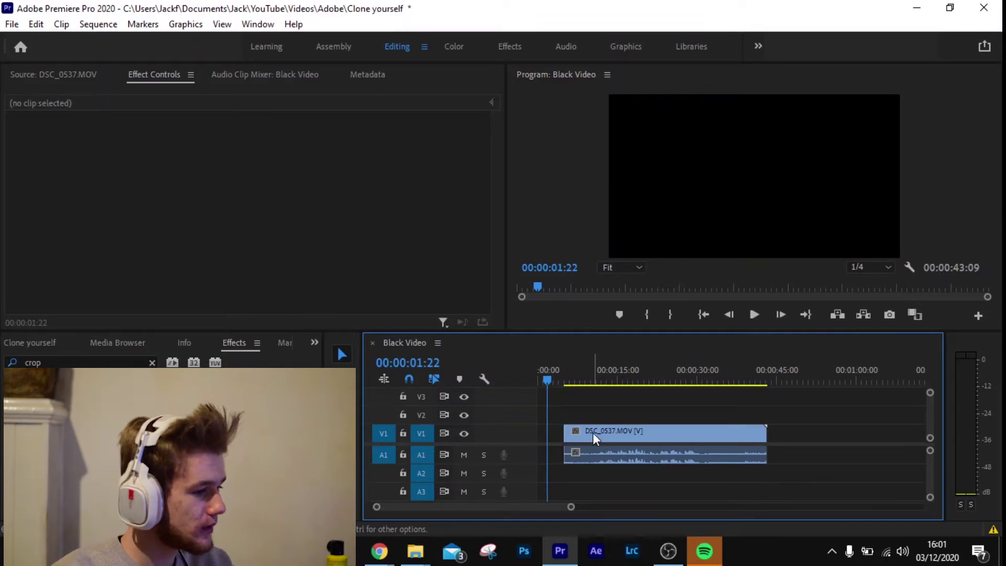
drag(592, 431, 566, 411)
click(532, 376)
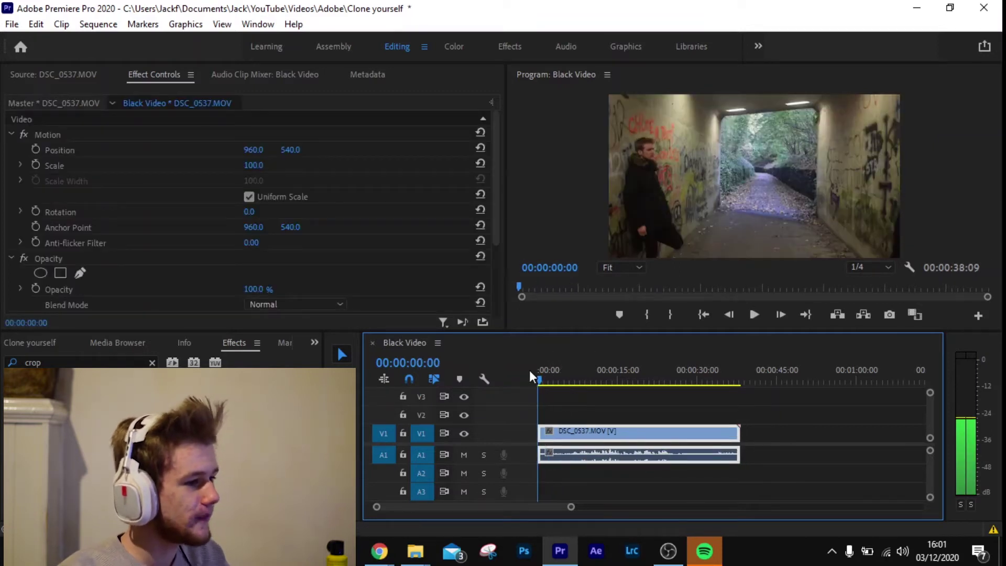
Step: Split the clip about 6 seconds in, after the first take, and again at 00:00:27:04
drag(534, 376, 681, 386)
key(c)
click(572, 431)
click(575, 378)
click(682, 433)
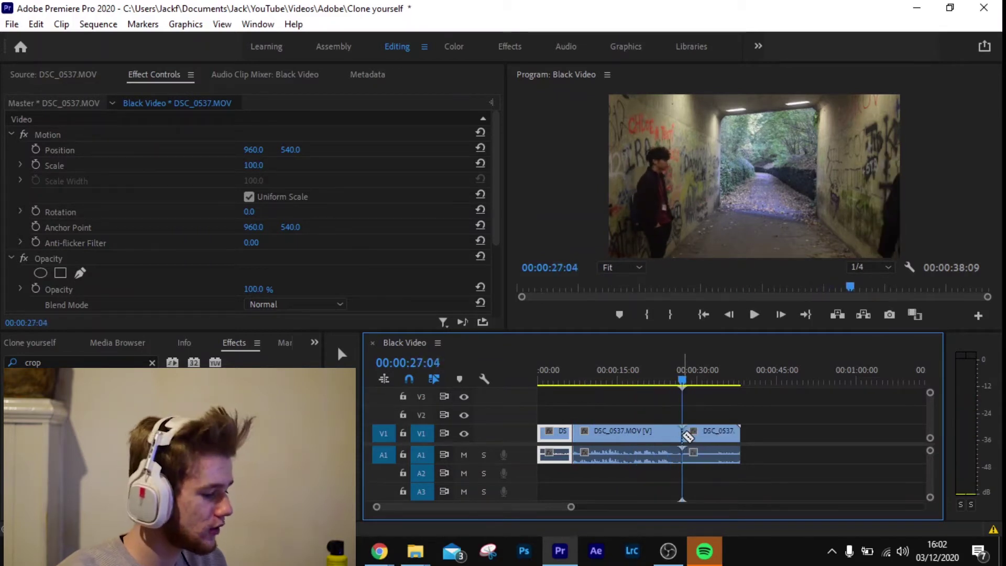
Step: Delete the middle section between the two cuts and move the last clip closer to the first one
key(v)
click(649, 432)
key(Delete)
drag(706, 428, 617, 429)
Step: Compare the two takes and stack the second clip on track V2 above the first, starting at 00:00:00:00
click(543, 376)
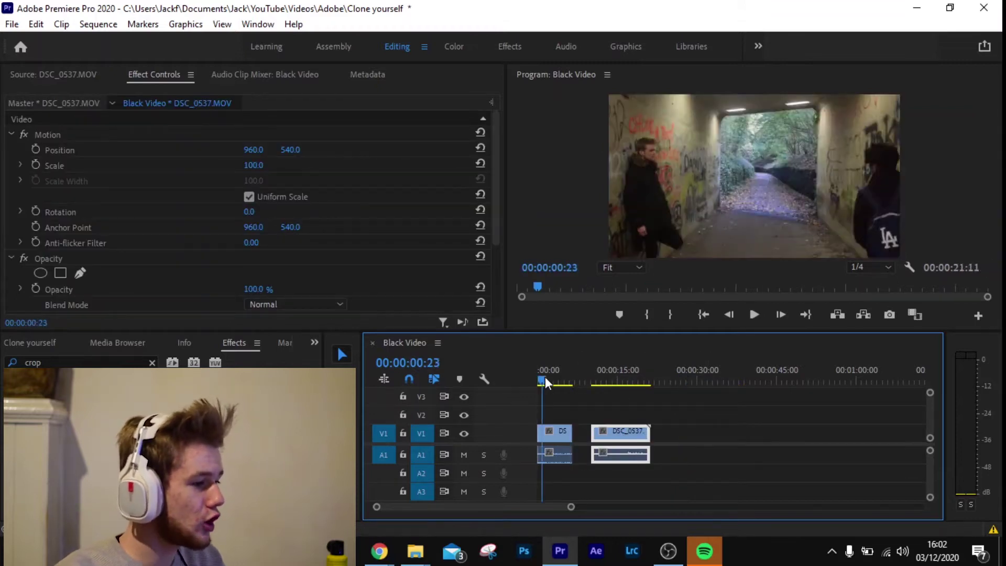
click(614, 373)
drag(630, 369, 568, 359)
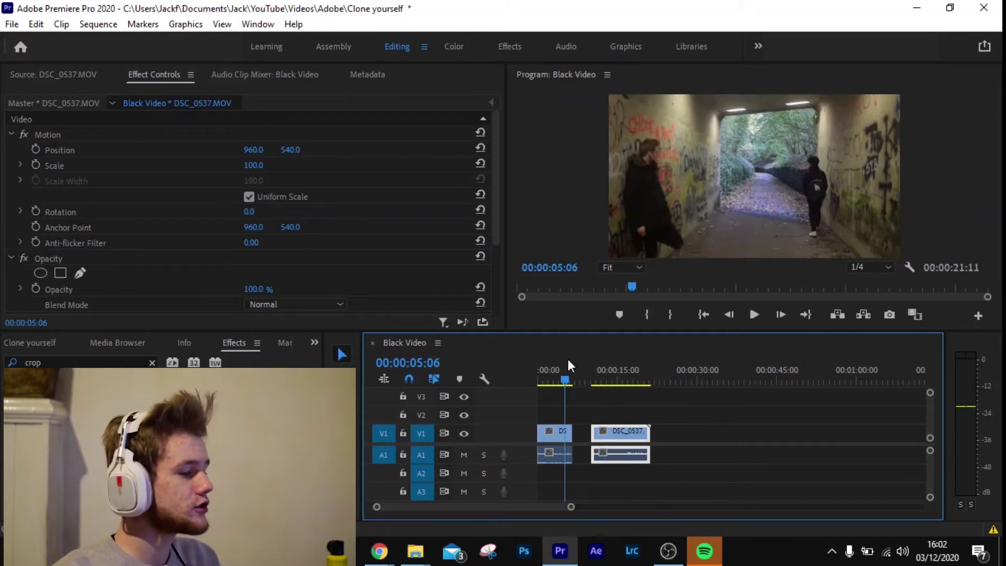
drag(612, 433, 565, 414)
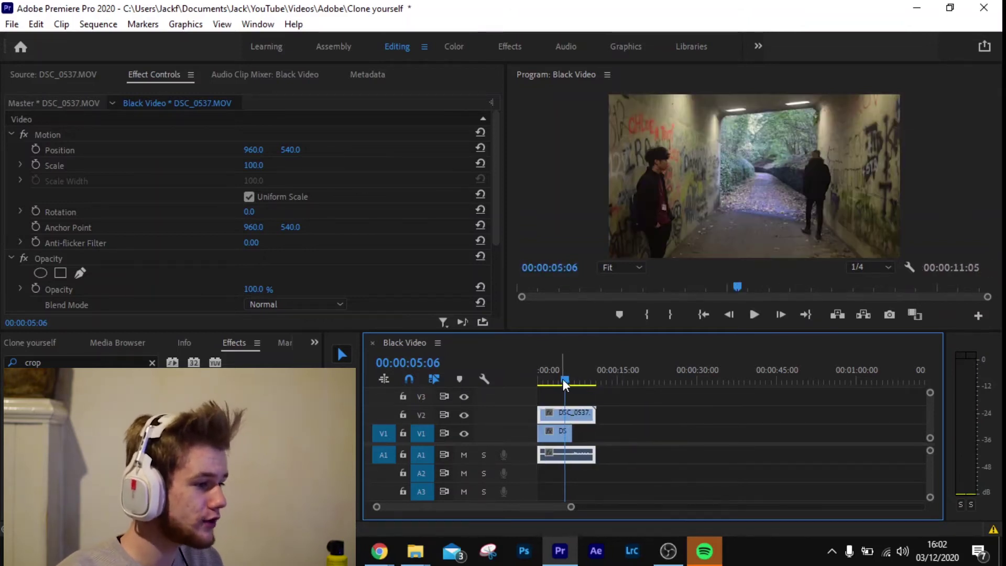
drag(563, 379, 530, 379)
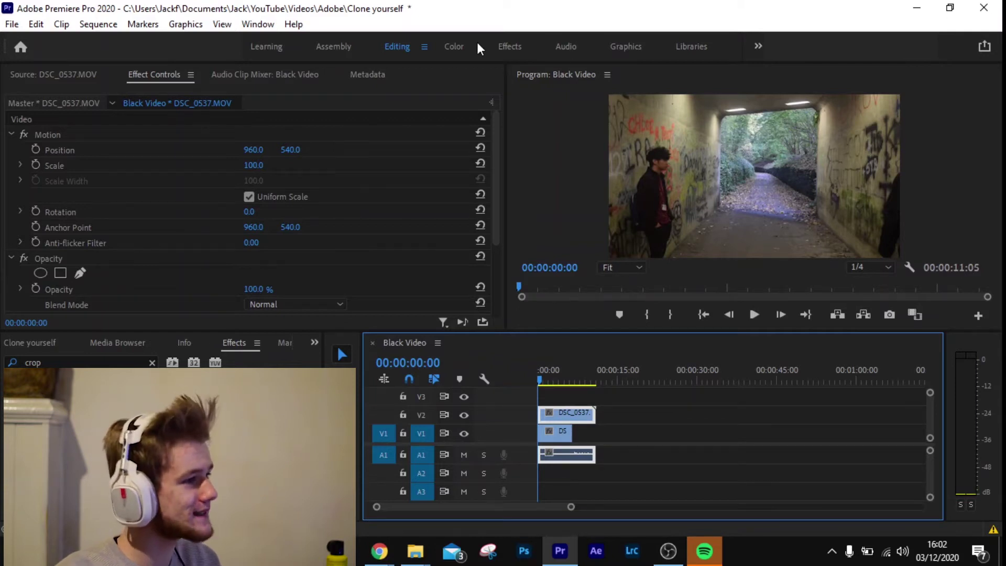
Step: Switch to the Effects workspace and apply the Crop video effect to the clip on V2
click(506, 47)
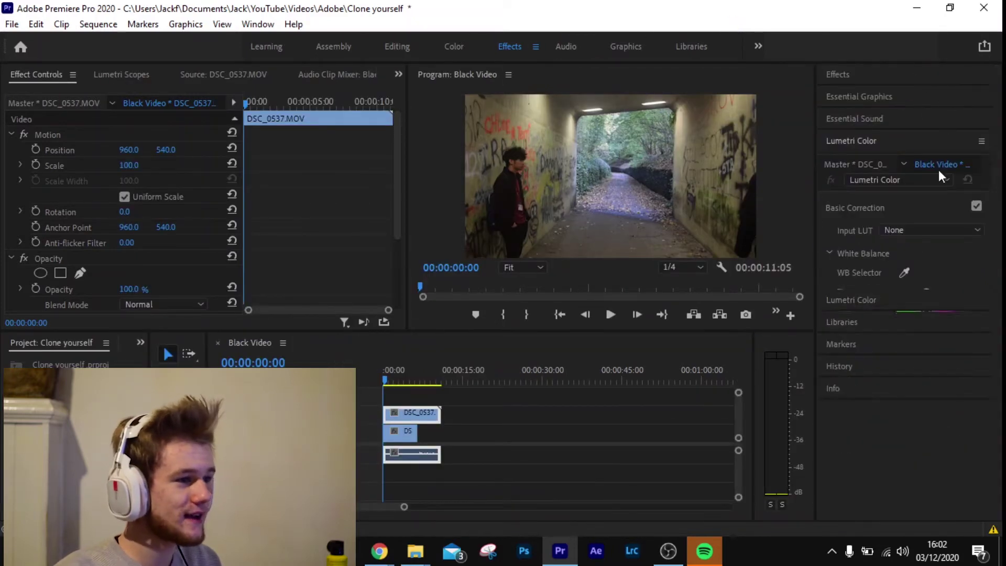
click(886, 75)
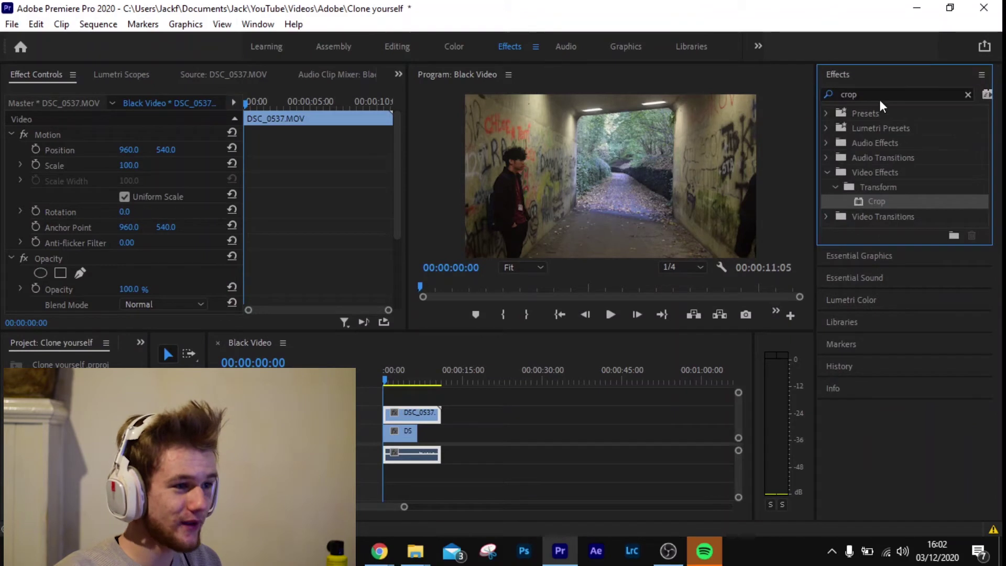
click(890, 204)
drag(429, 398, 417, 409)
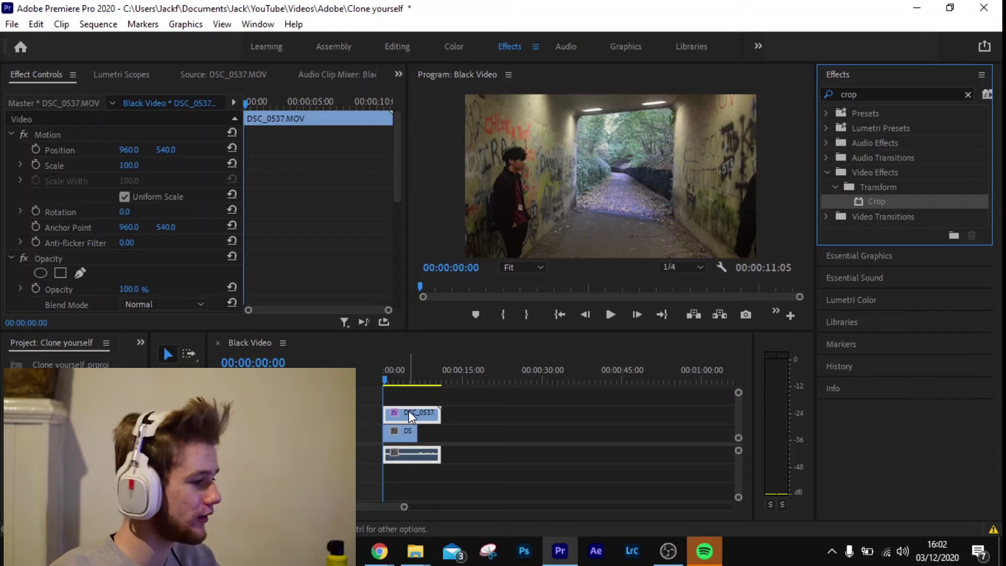
Step: Set the Left value of the V2 clip's Crop effect to 48.0%
scroll(246, 229, down, 4)
scroll(272, 215, down, 2)
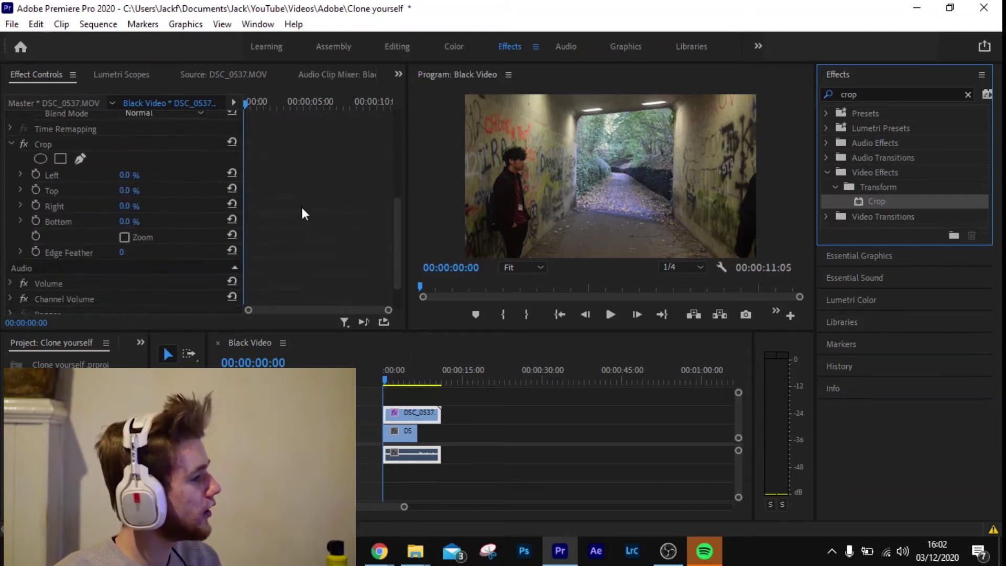
scroll(299, 204, up, 5)
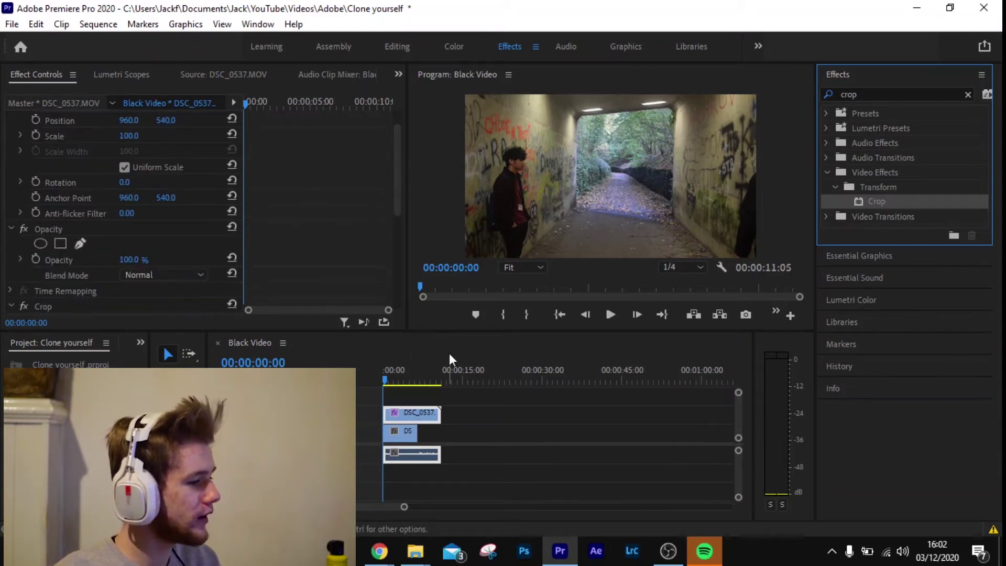
click(458, 400)
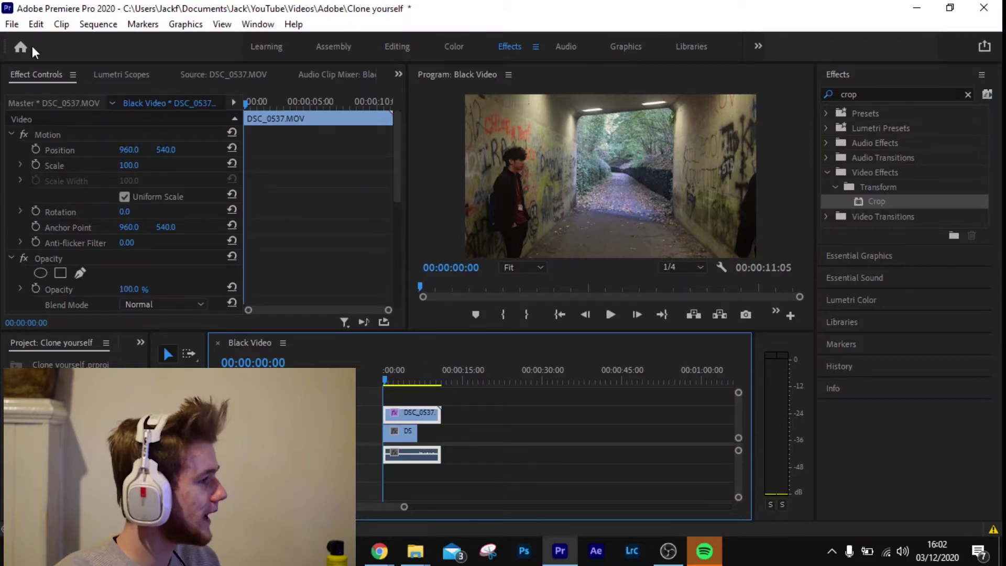
scroll(212, 226, down, 3)
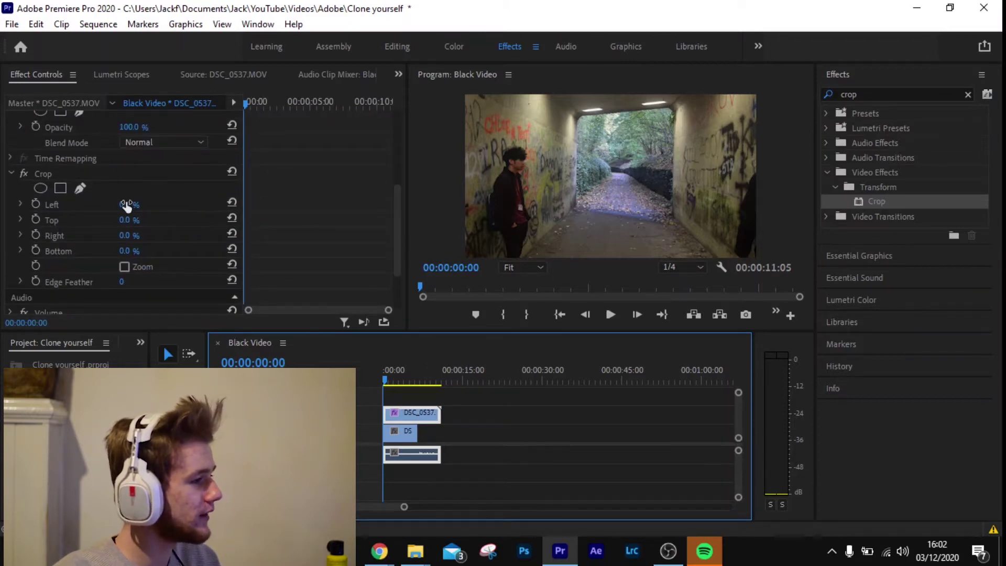
drag(126, 206, 138, 206)
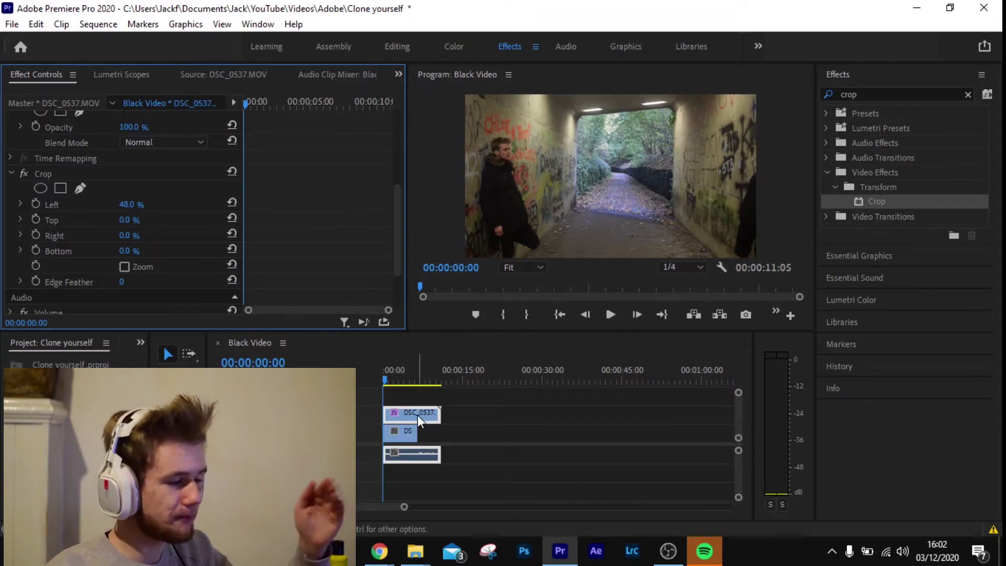
Step: Scrub through the composite and trim the end of the V2 clip to match the end of the V1 clip
mouse_move(391, 379)
mouse_down()
mouse_move(417, 381)
mouse_move(389, 378)
mouse_up()
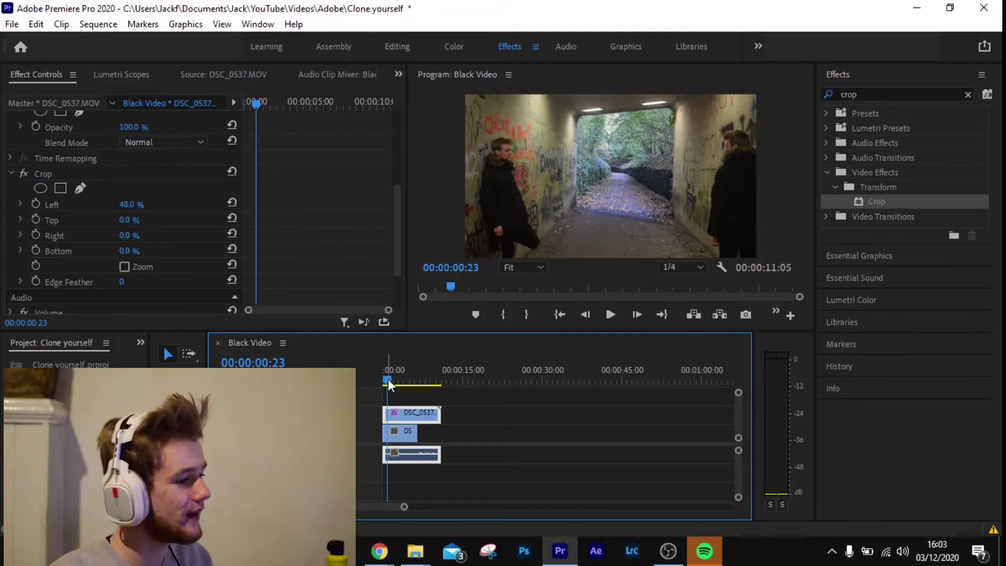
click(383, 377)
drag(382, 379, 414, 377)
drag(439, 412, 395, 369)
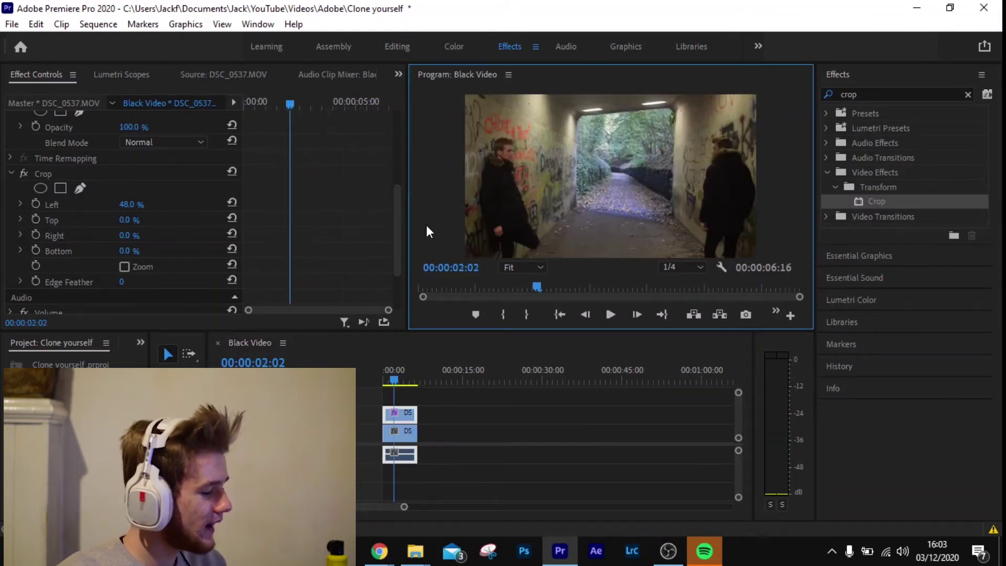
Step: Play the composite in an enlarged program preview and examine how the two copies of the person look together
key(grave)
key(space)
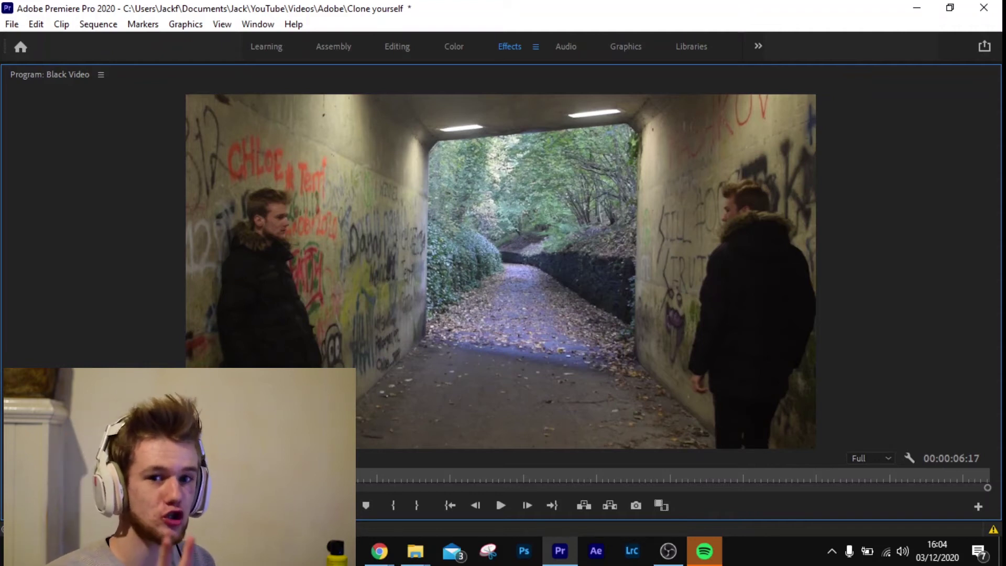
key(space)
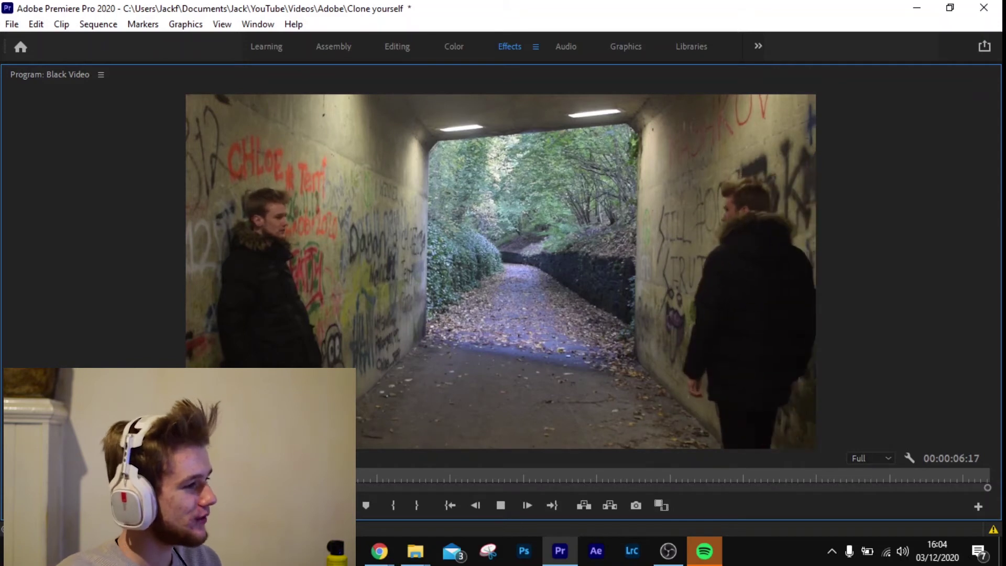
key(space)
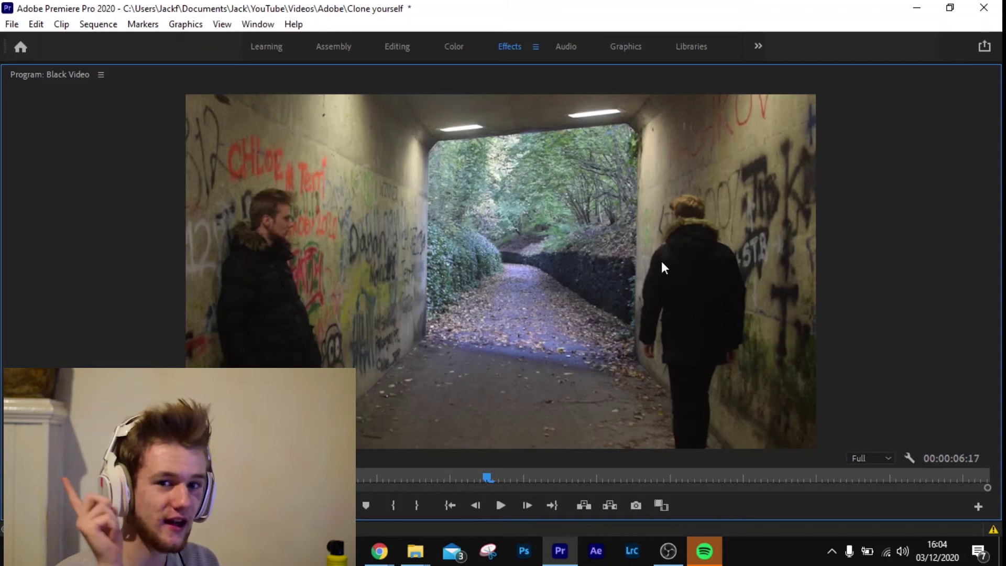
key(space)
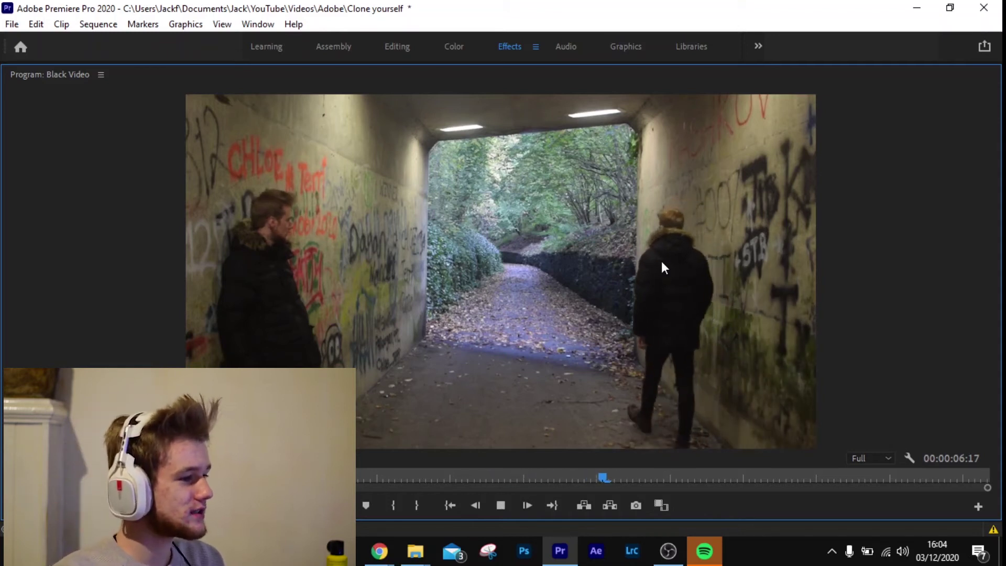
key(space)
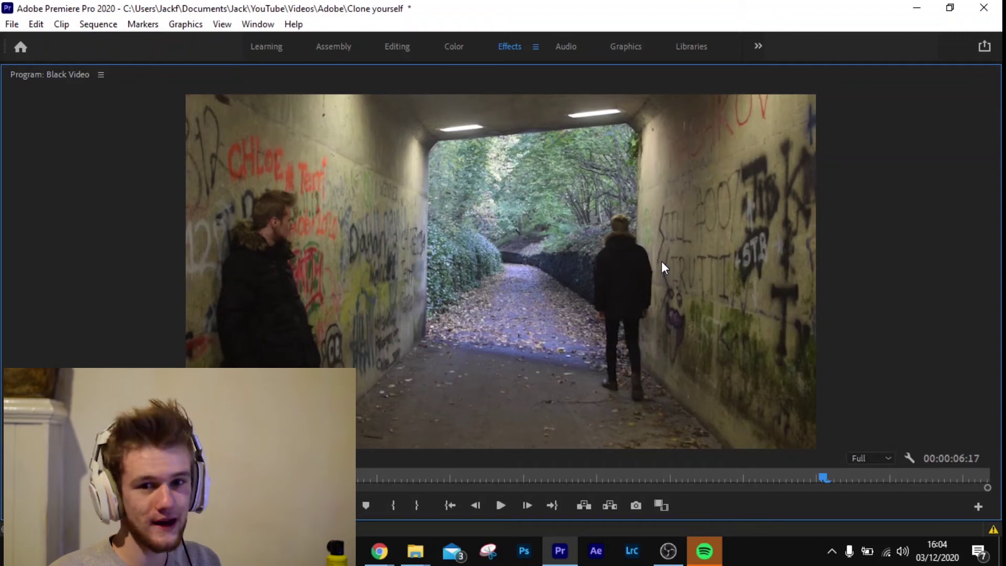
key(End)
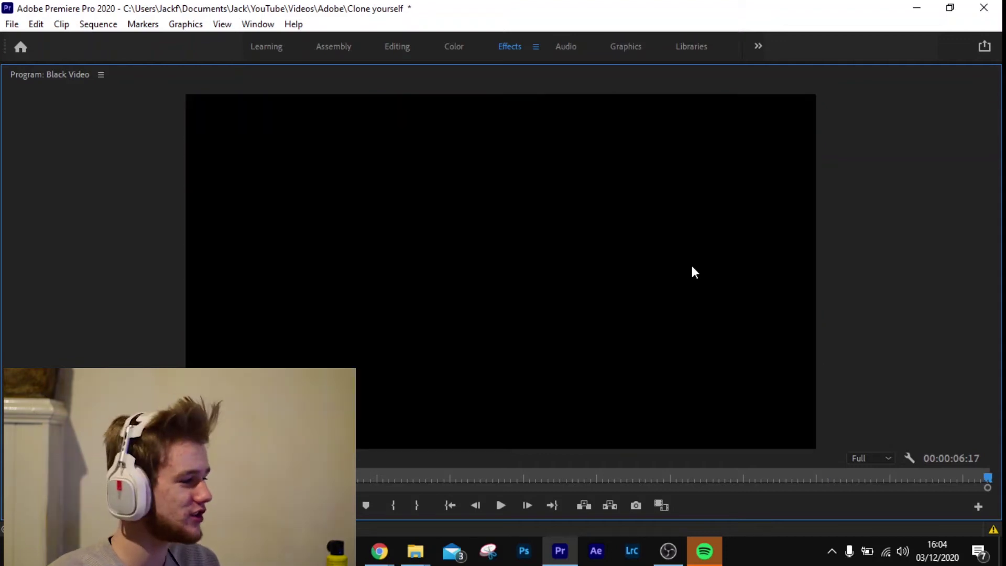
key(space)
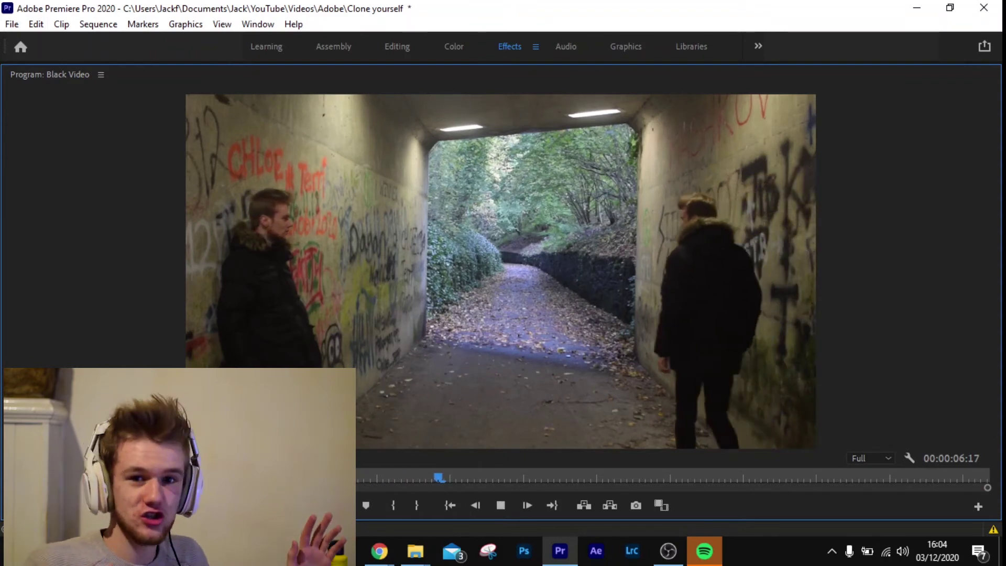
key(space)
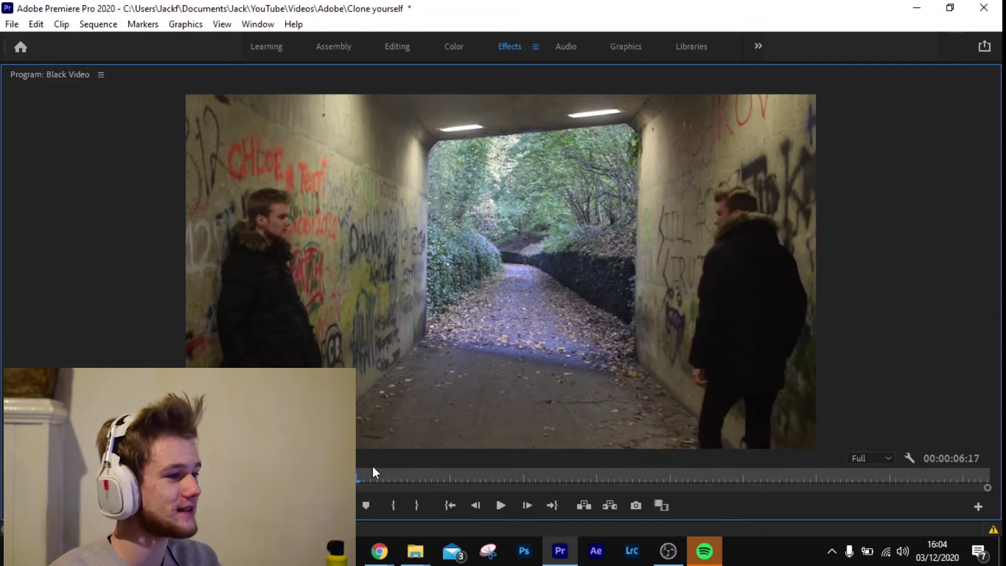
key(grave)
key(grave)
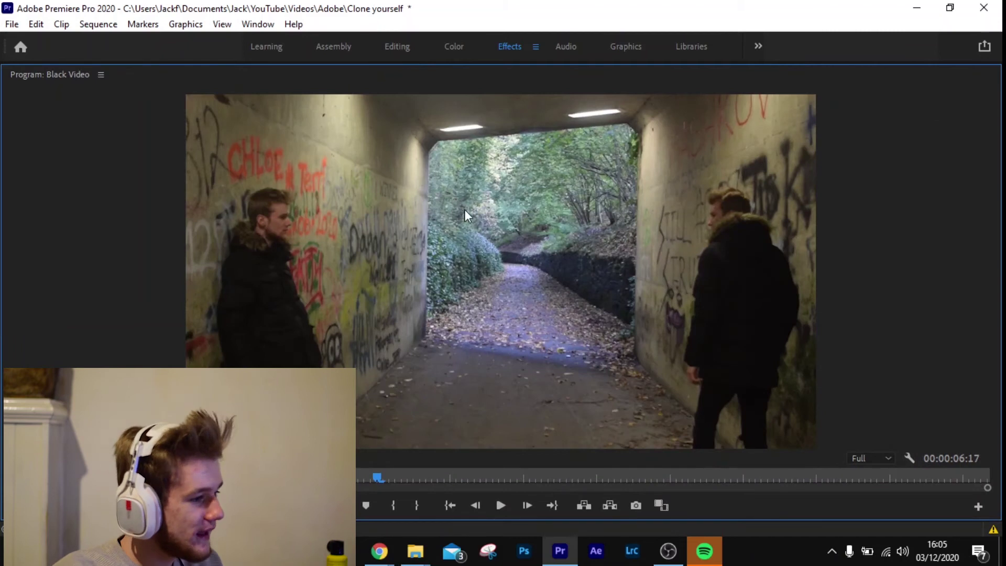
Step: Set the Left value of the V2 clip's Crop effect to 53.0% and check the seam in an enlarged program preview
key(grave)
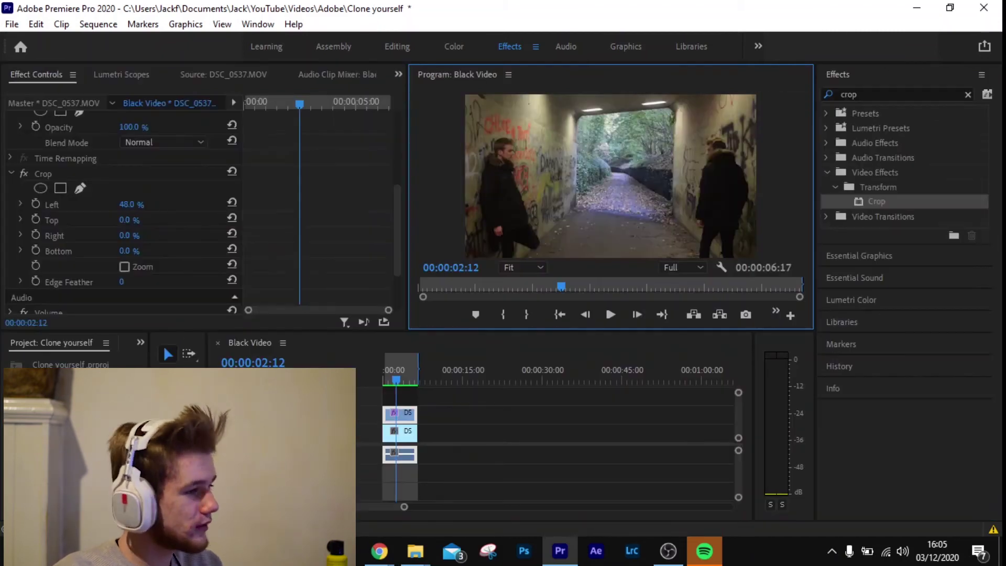
drag(128, 205, 115, 204)
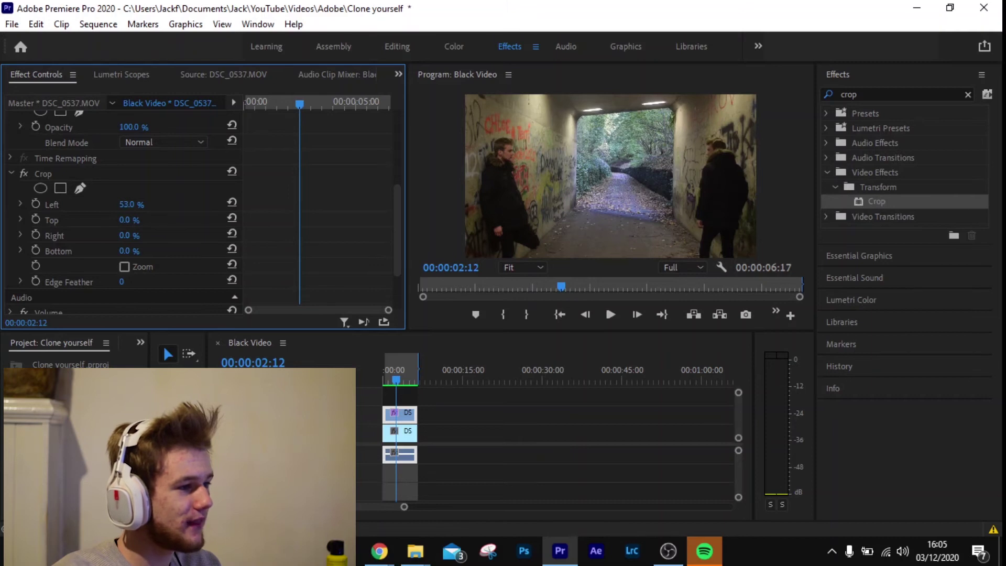
click(443, 180)
key(grave)
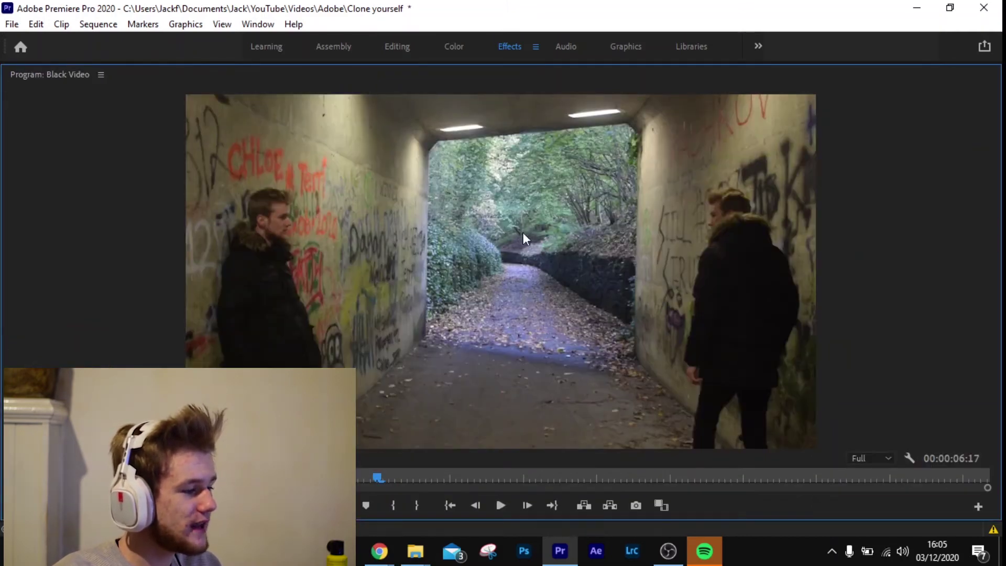
key(grave)
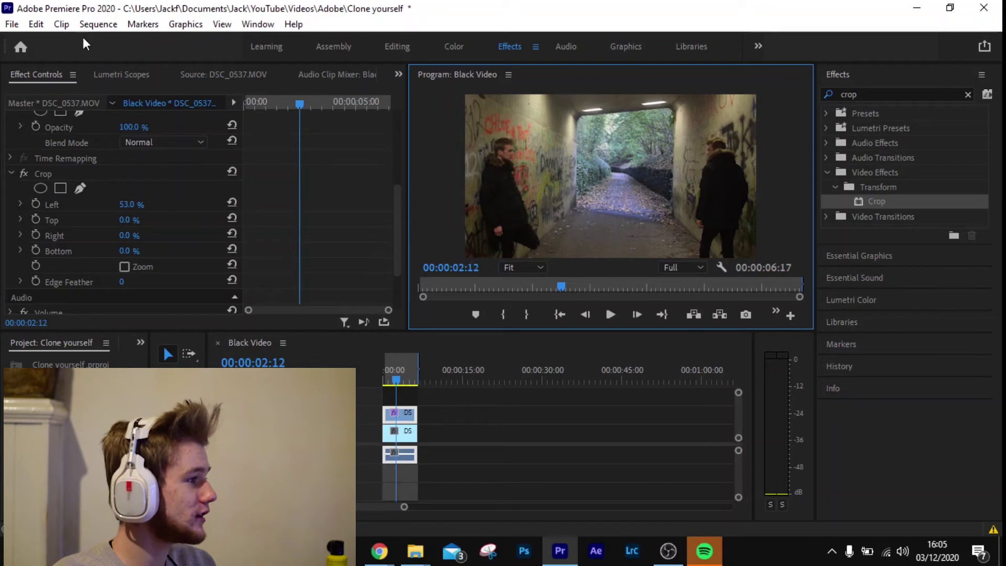
Step: Try Edge Feather values of 170, 421 and 182 on the V2 clip's Crop effect
click(122, 283)
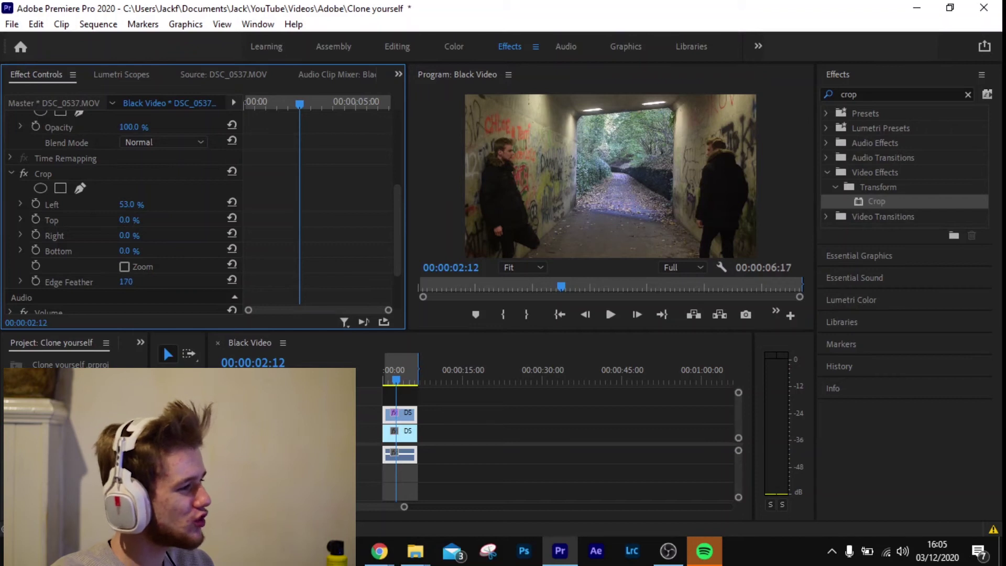
drag(126, 282, 125, 282)
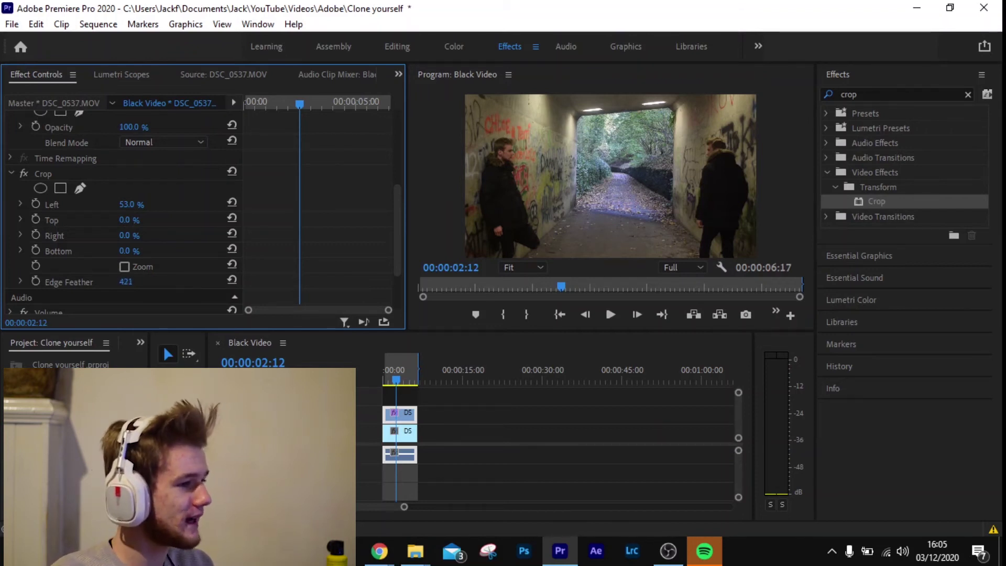
mouse_move(125, 282)
mouse_down()
mouse_move(141, 282)
mouse_move(110, 282)
mouse_up()
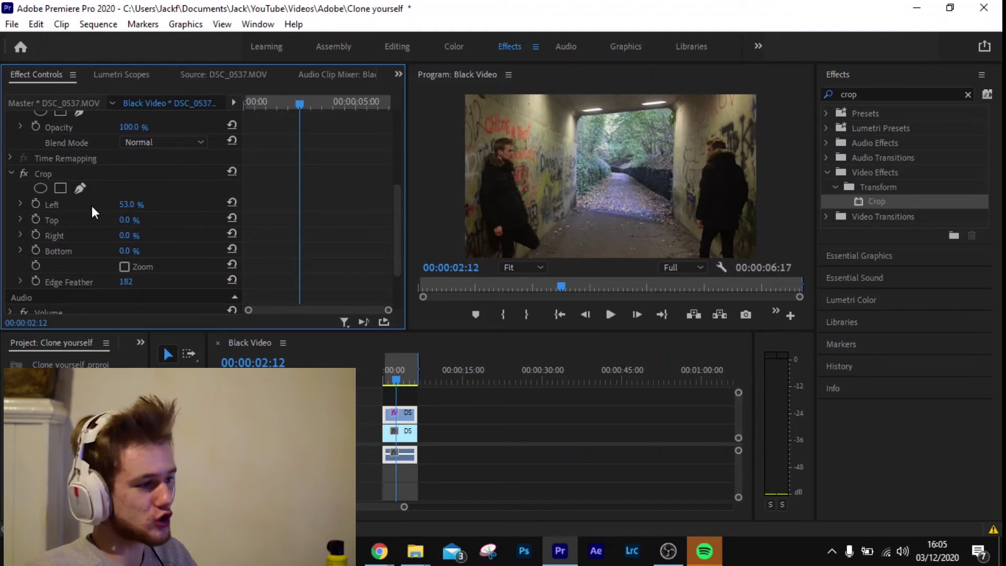
Step: Set the Crop effect's Edge Feather to 200 and enlarge the program preview to check the blend between the two copies
click(124, 282)
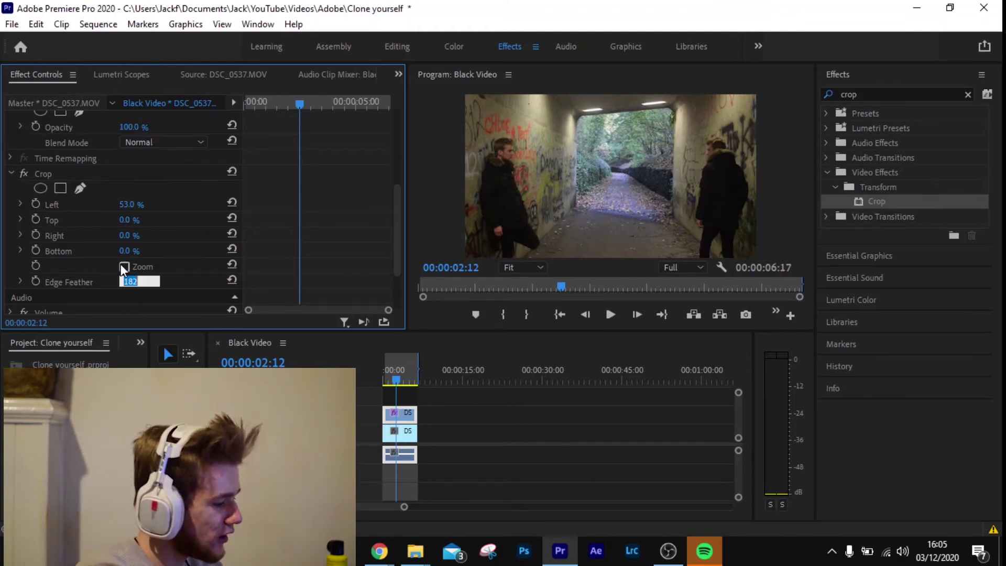
text(200)
key(Return)
key(grave)
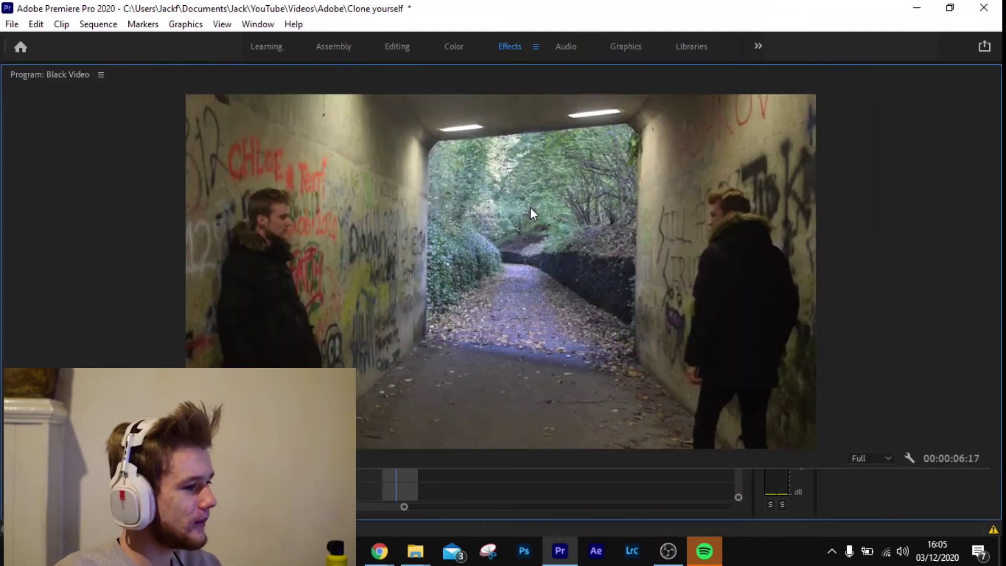